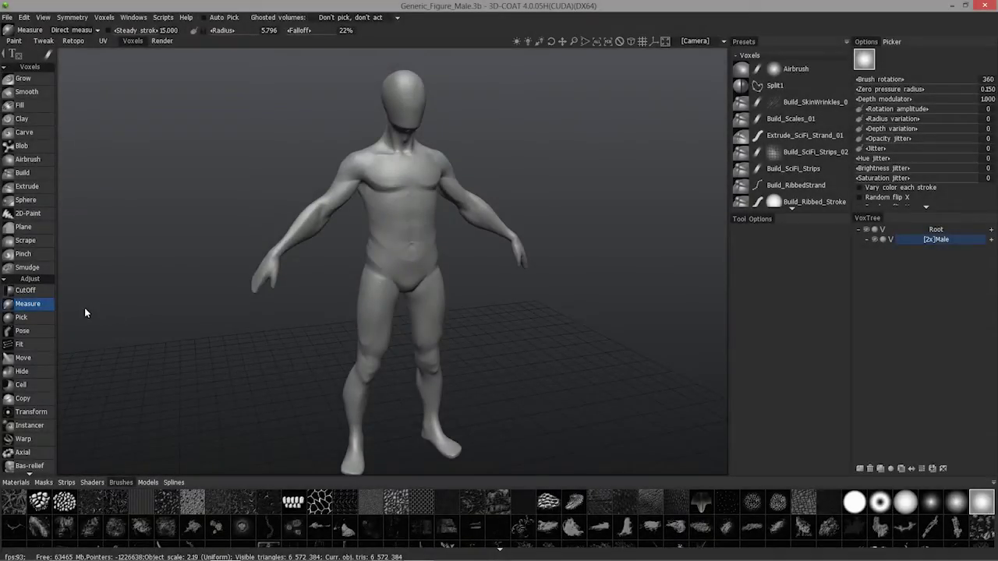
- Measure the head's length from crown to chin with the Measure tool in the Voxels room
click(14, 41)
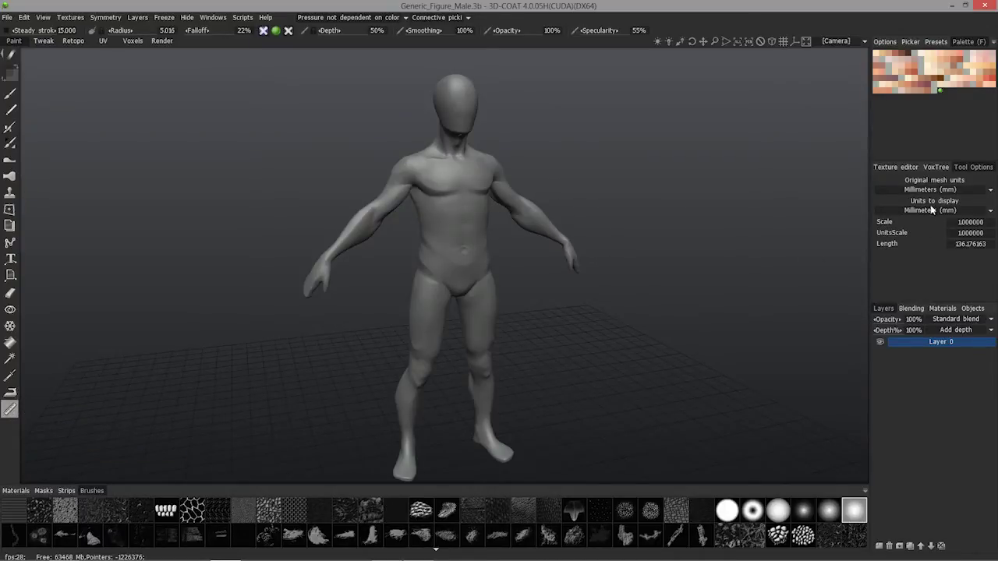
click(133, 40)
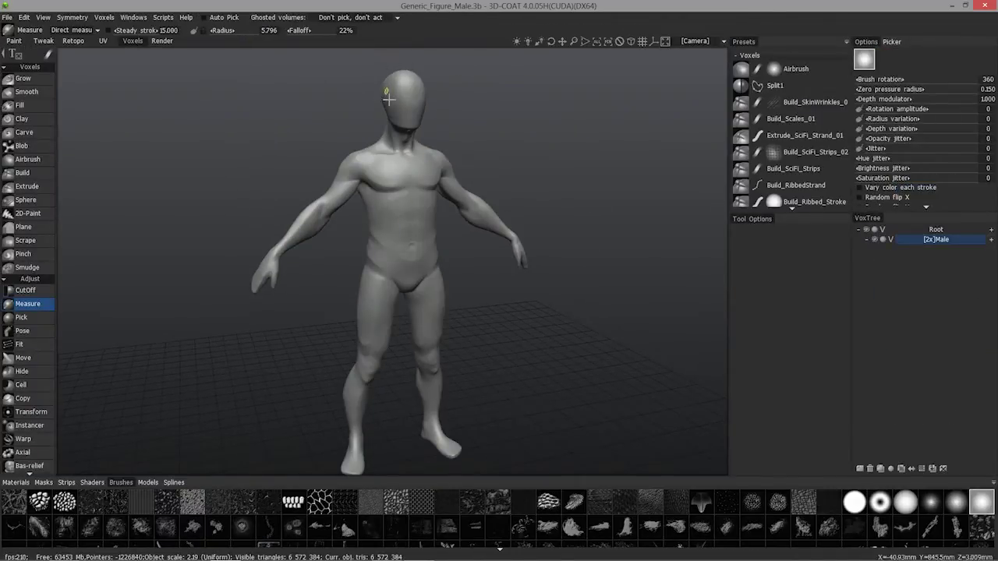
middle_drag(365, 80, 365, 103)
drag(402, 95, 402, 152)
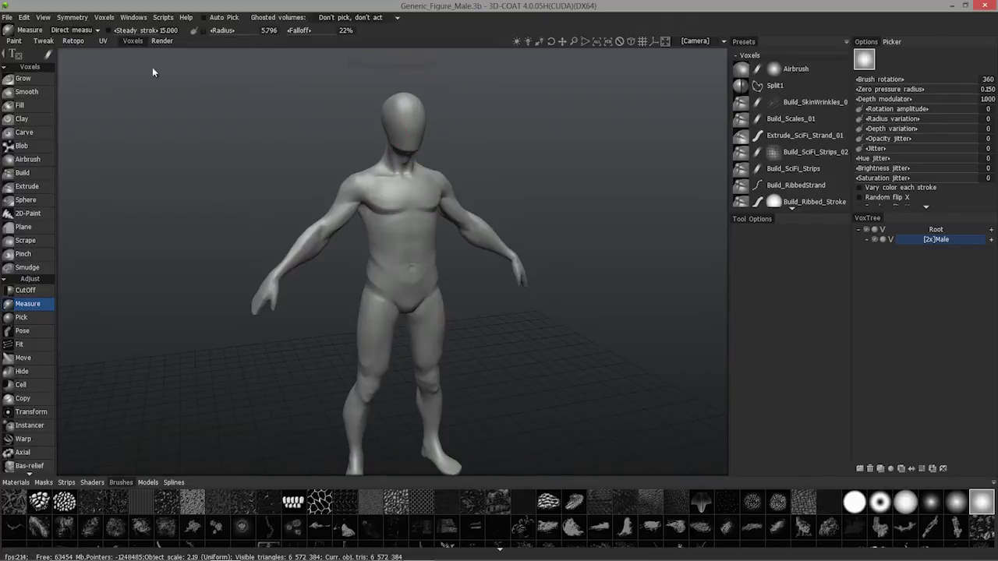
- Define the scene's measurement units as millimeters, with 1 voxel per unit and a units scale of 1
click(103, 17)
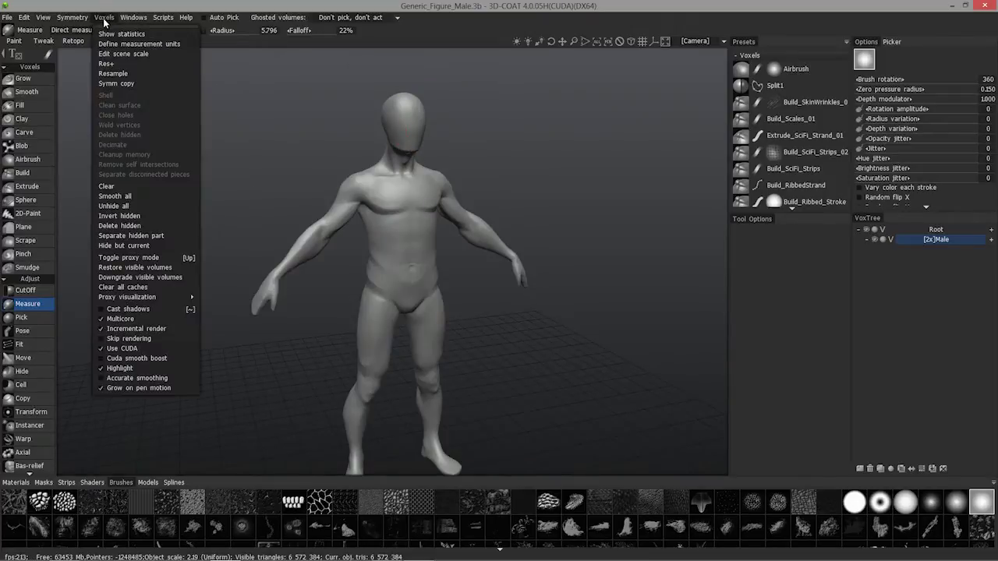
click(150, 45)
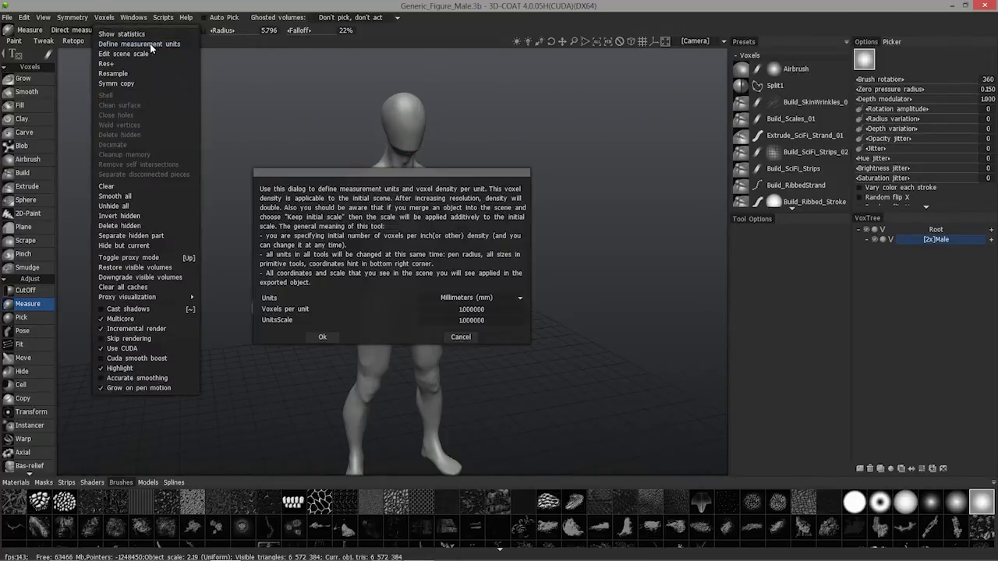
click(448, 298)
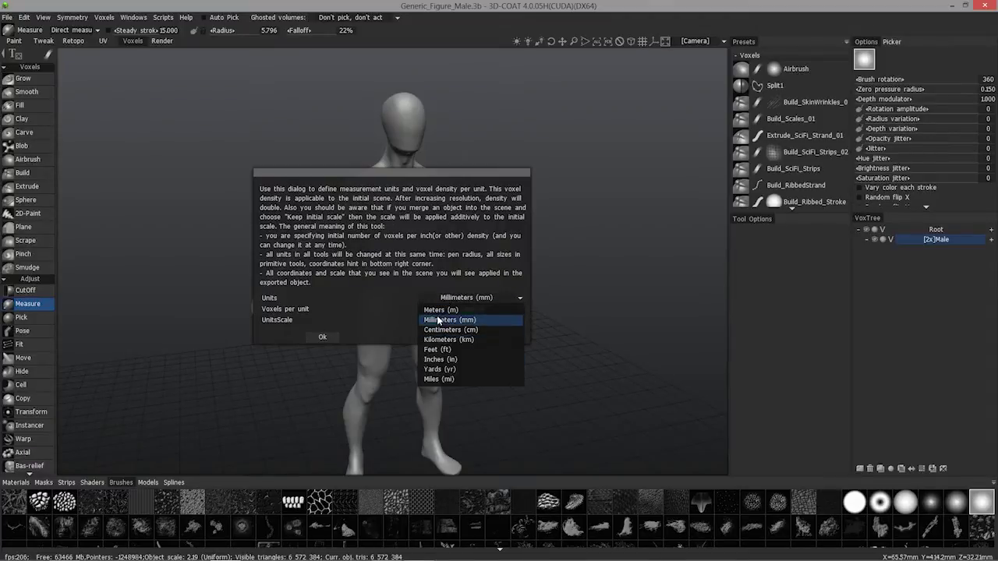
click(309, 335)
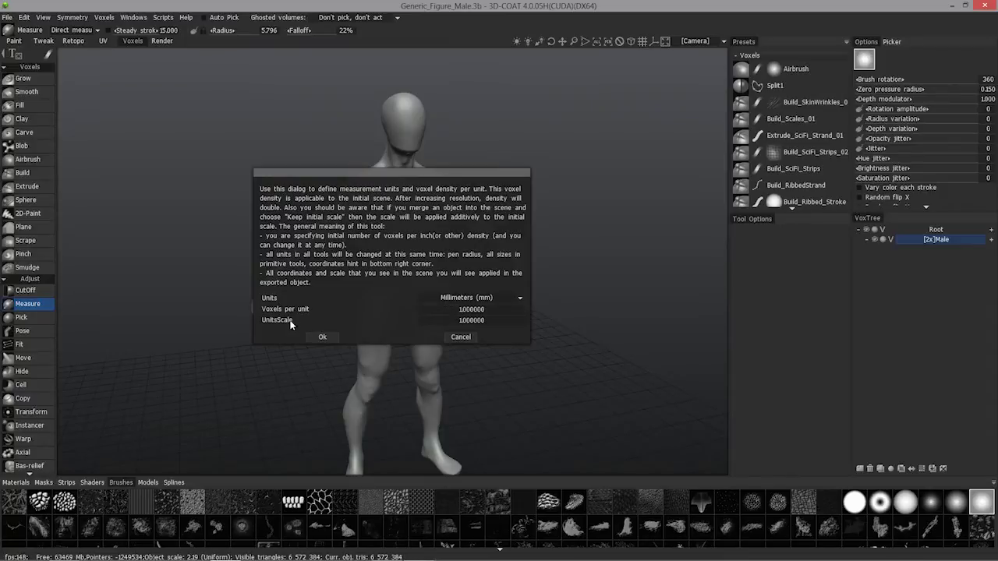
click(324, 337)
- Measure the figure's upper arm from shoulder to elbow with the Paint room's Measure tool
click(14, 40)
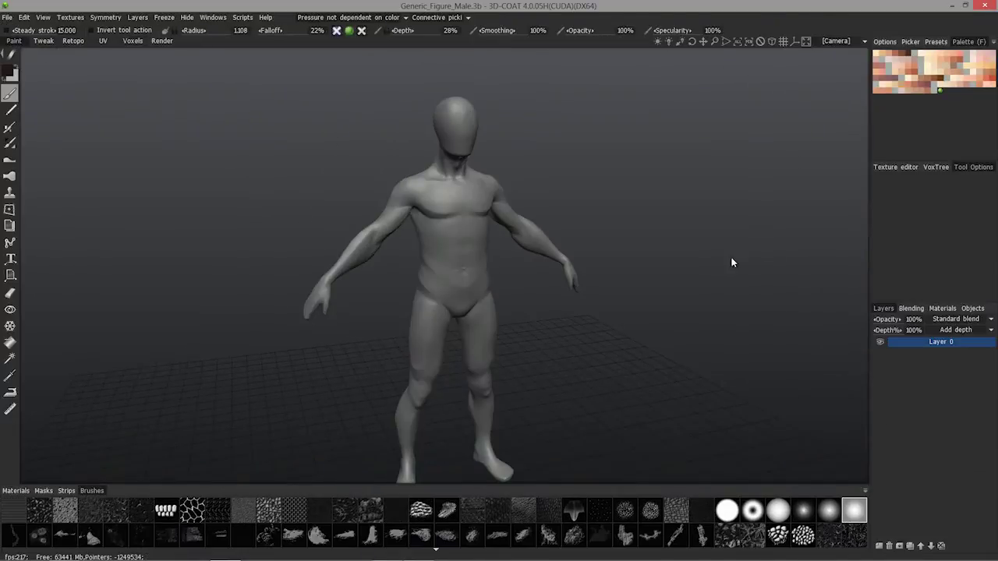
click(11, 407)
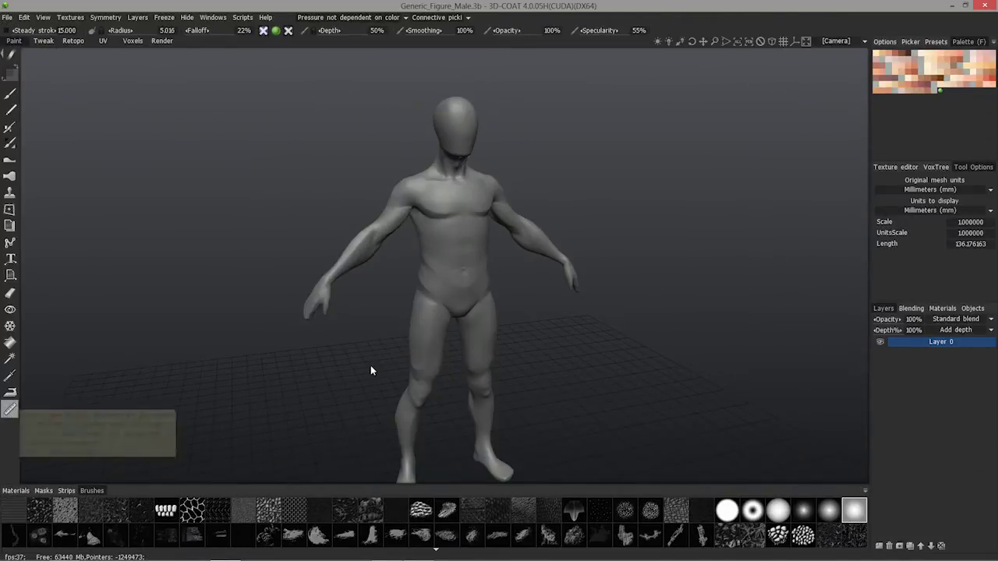
click(924, 192)
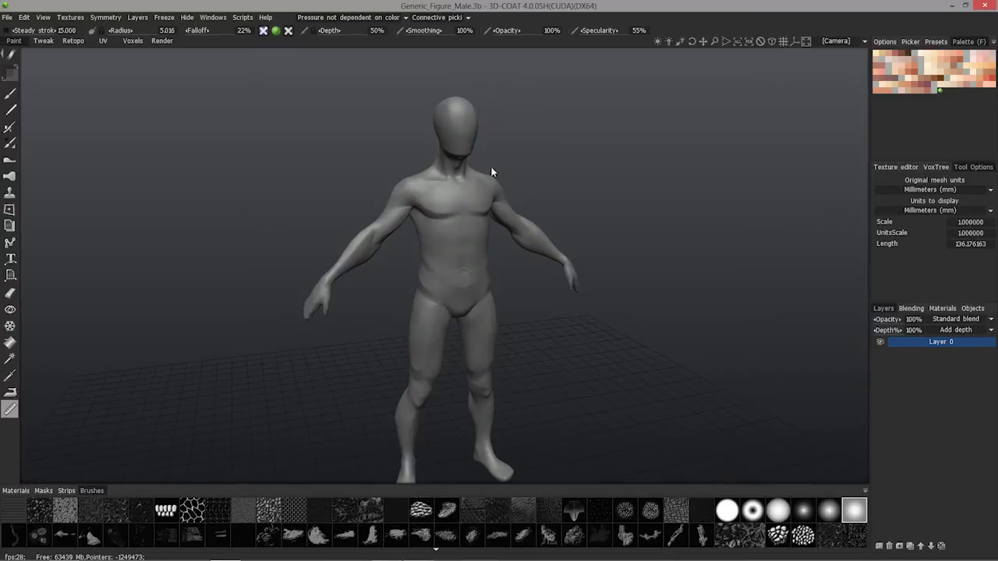
alt+drag(434, 257, 480, 193)
alt+middle_drag(480, 192, 364, 184)
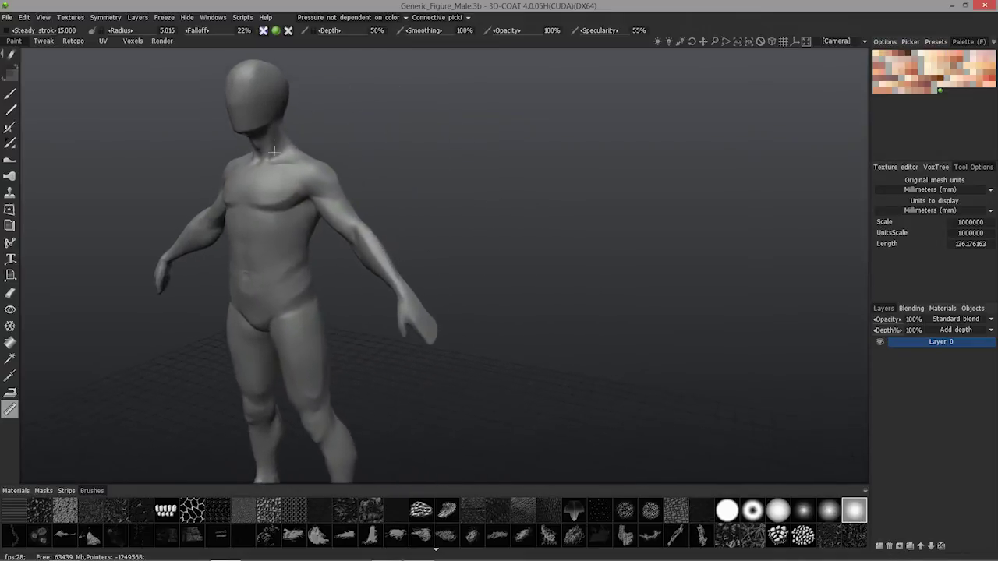
alt+drag(363, 184, 323, 175)
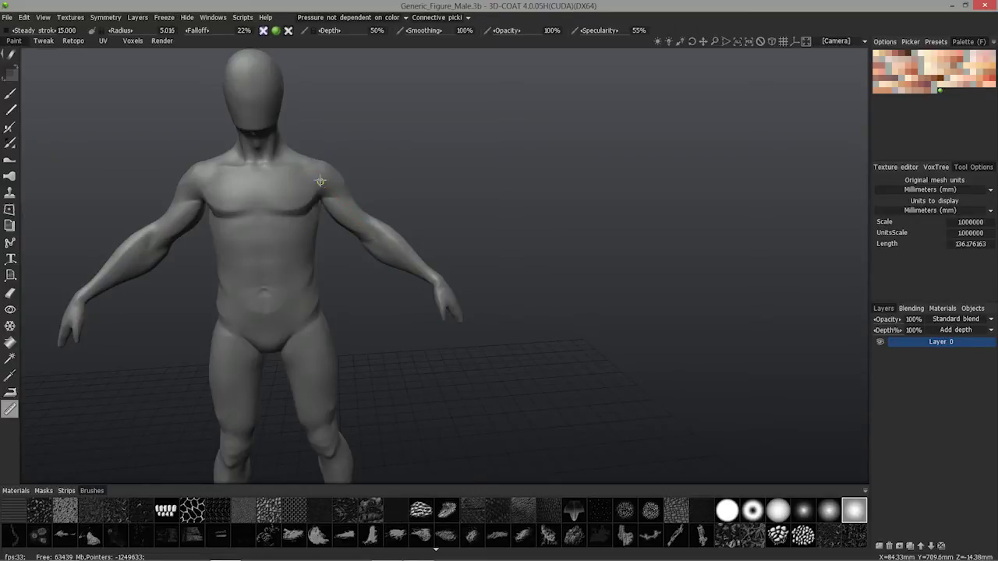
click(369, 231)
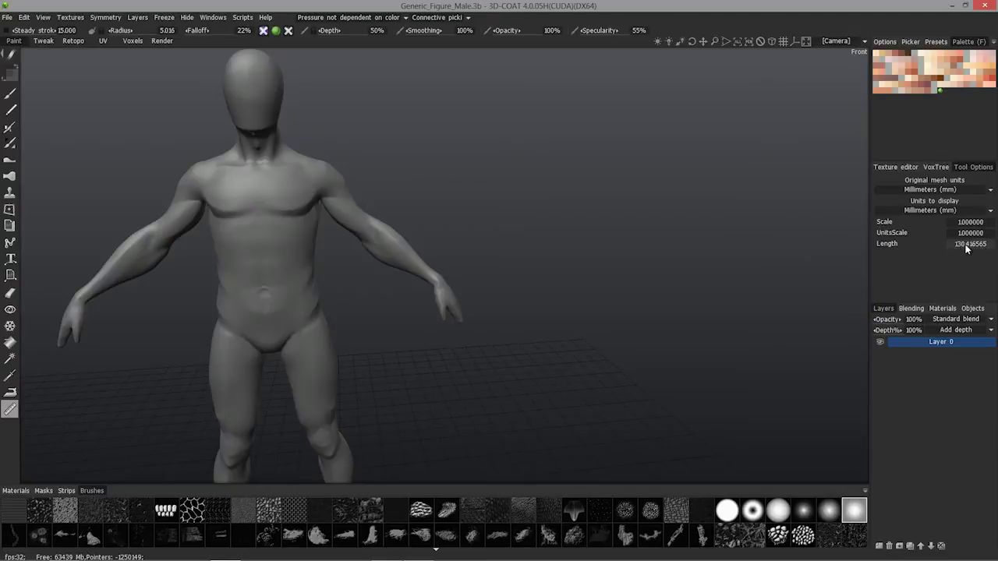
- Repeat the upper arm measurement from shoulder to elbow and measure the forearm from elbow to wrist
click(310, 167)
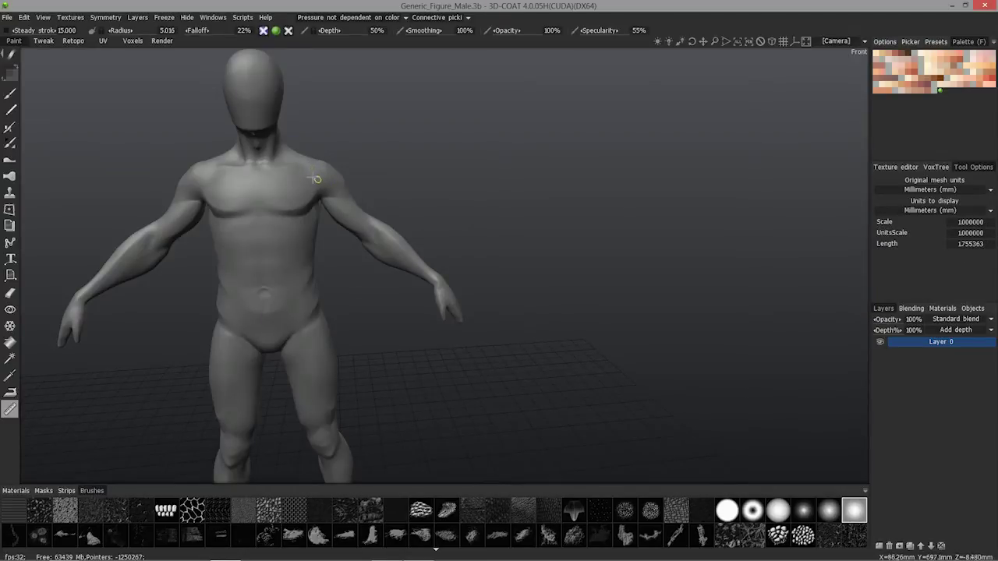
key(2)
alt+drag(318, 179, 317, 176)
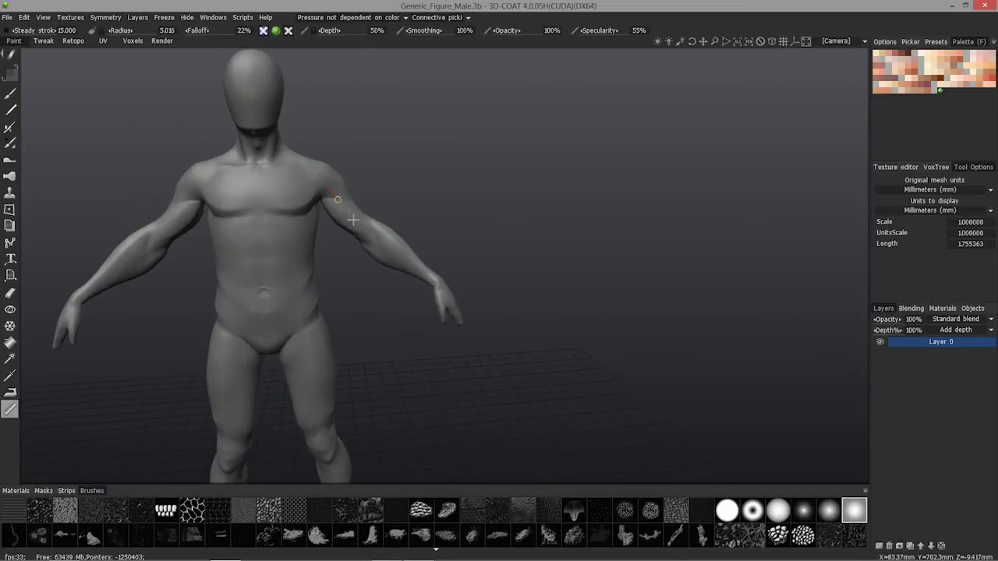
drag(354, 221, 363, 232)
drag(368, 235, 369, 234)
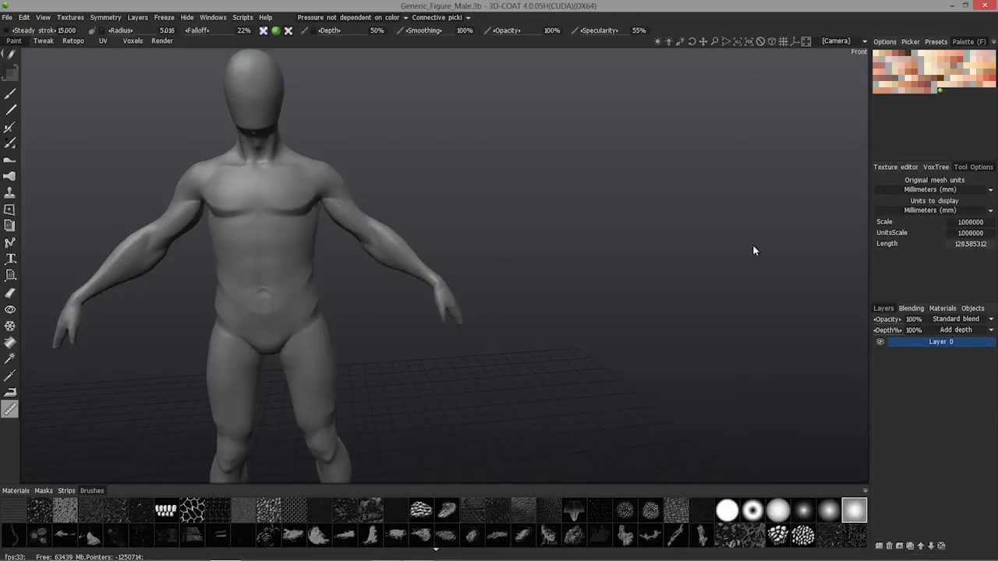
drag(399, 251, 438, 279)
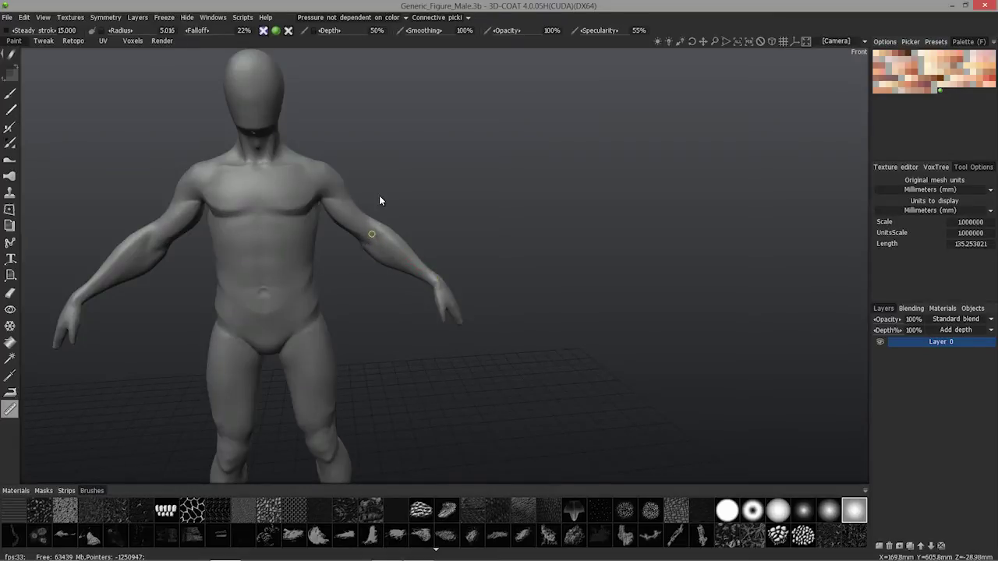
drag(380, 196, 230, 176)
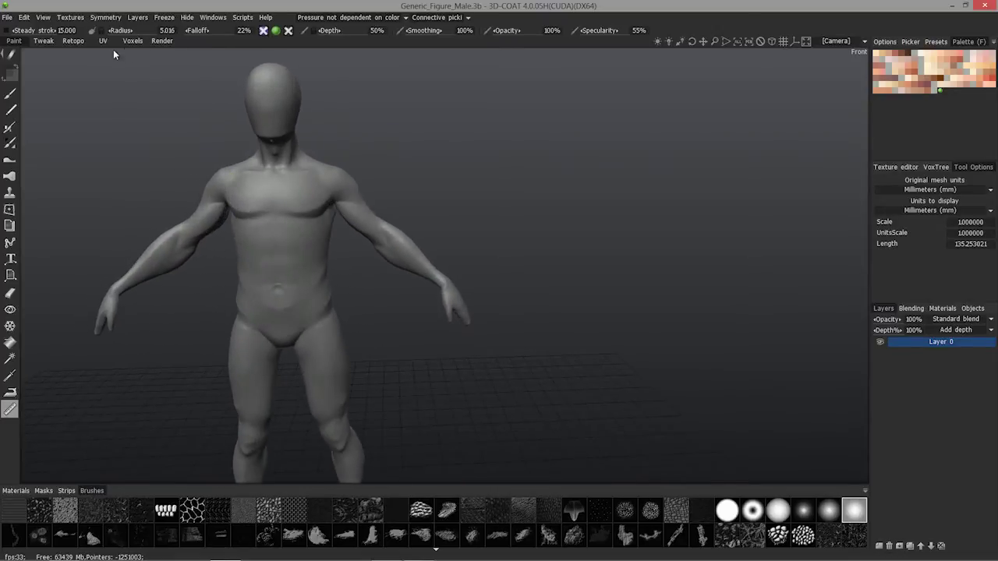
- Return to the Voxels room and set an orthographic front view showing the whole figure
click(133, 41)
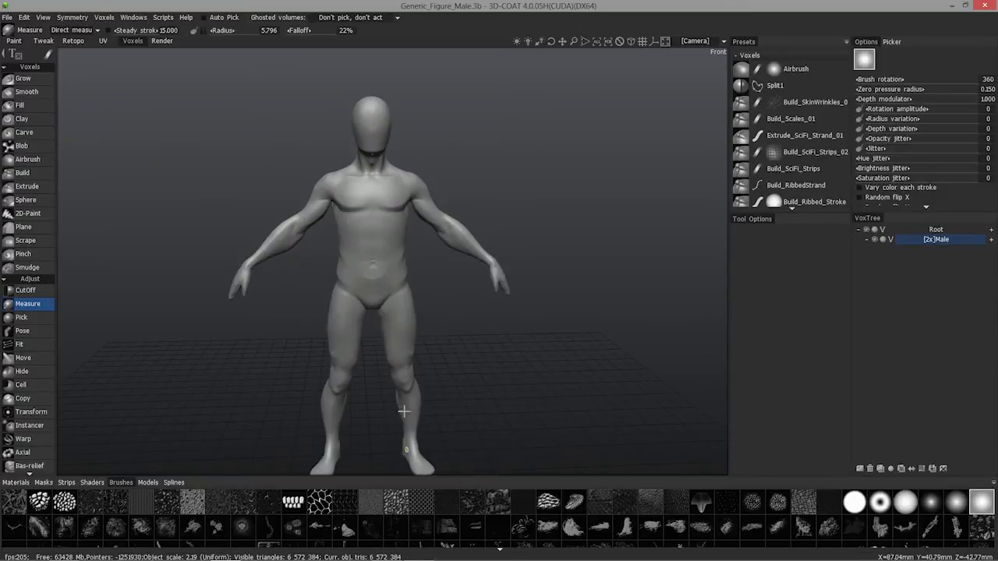
alt+drag(328, 334, 343, 345)
alt+drag(413, 201, 333, 155)
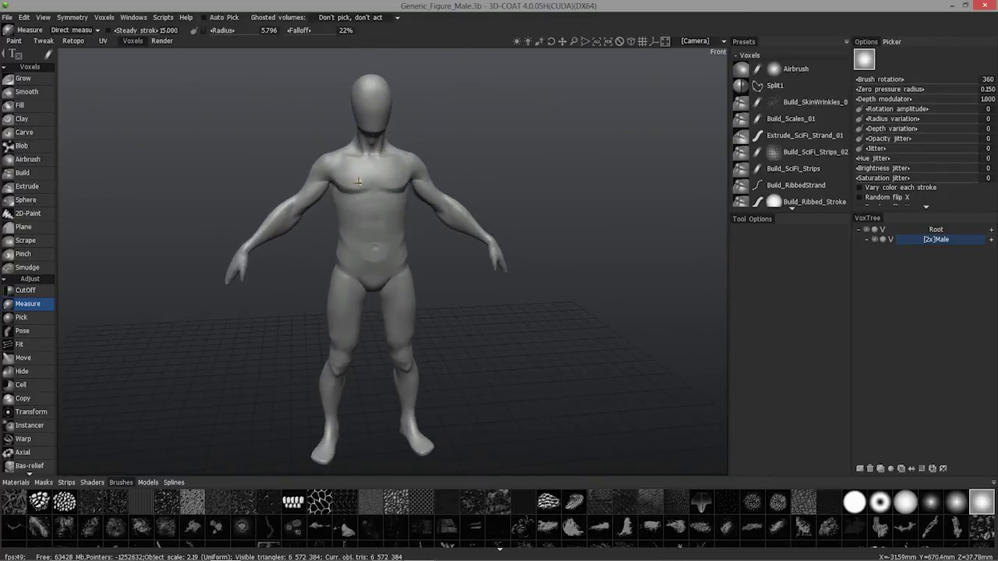
alt+drag(351, 190, 390, 264)
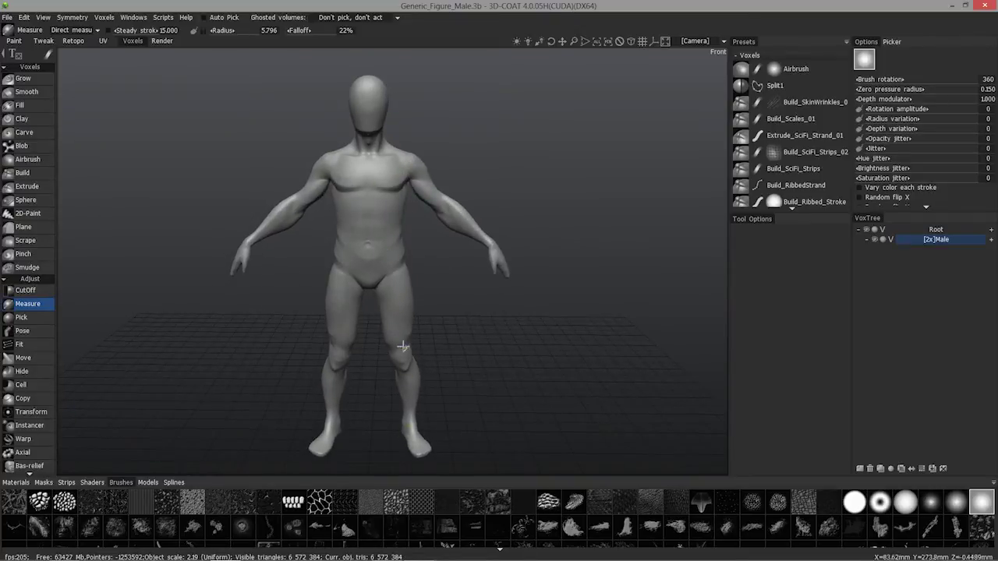
alt+drag(421, 187, 460, 205)
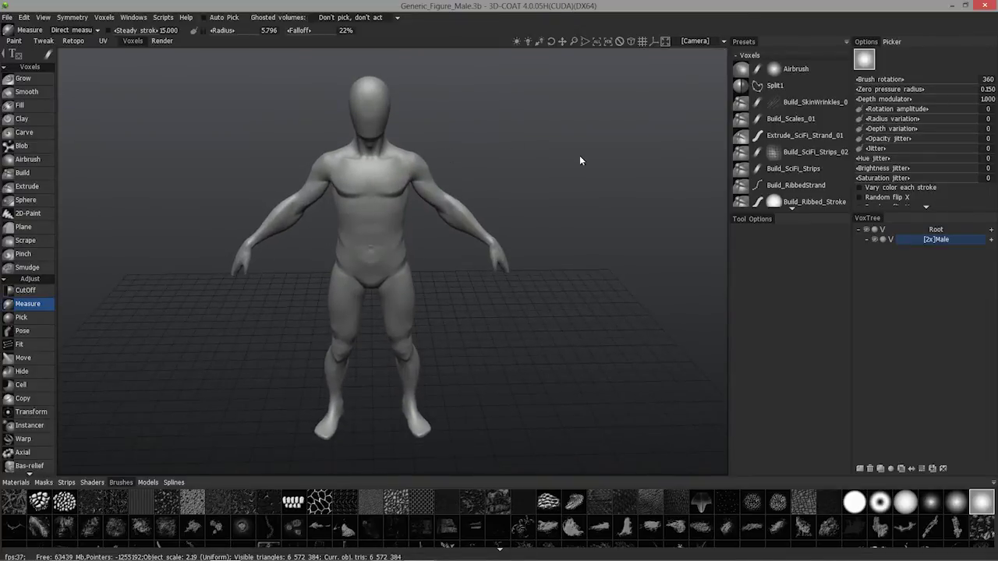
click(627, 43)
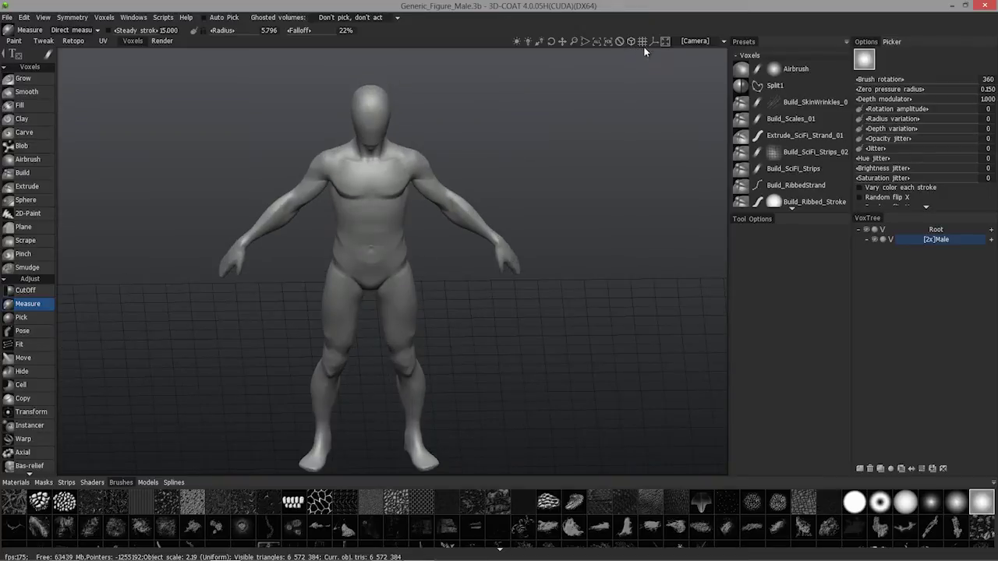
click(711, 41)
click(649, 84)
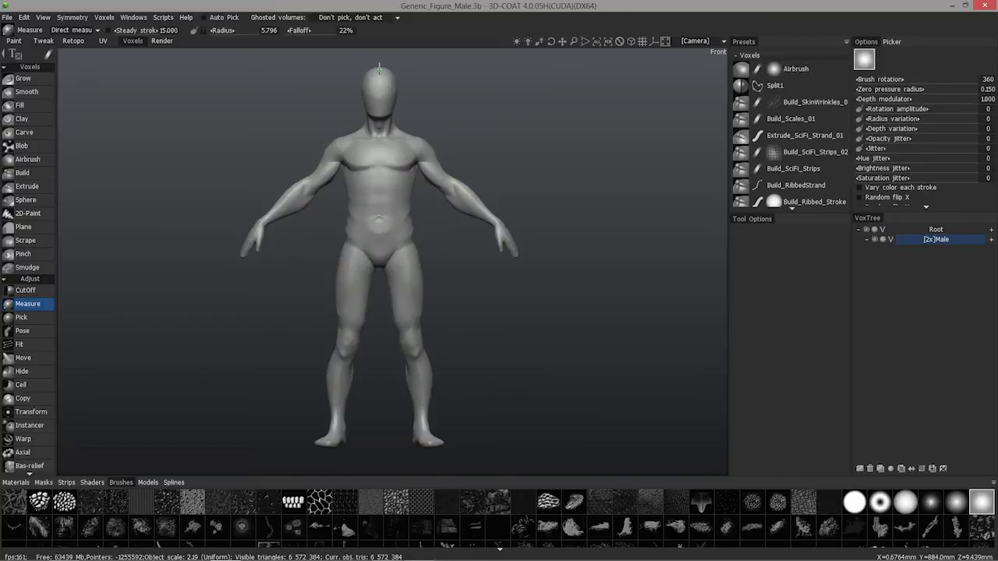
- Measure the head from crown to chin and continue in head-length segments down the torso to the navel
drag(380, 70, 379, 118)
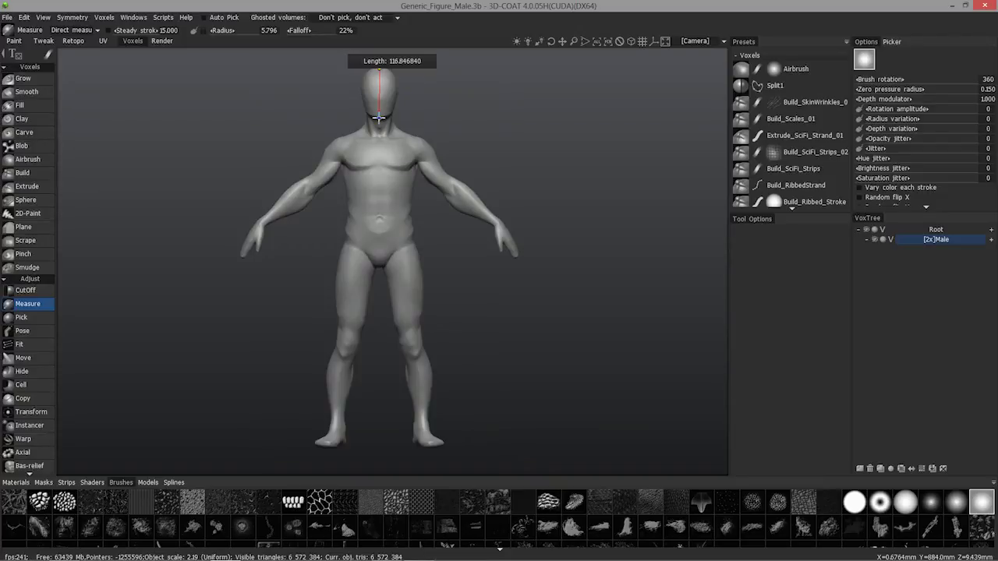
drag(379, 118, 379, 117)
click(379, 118)
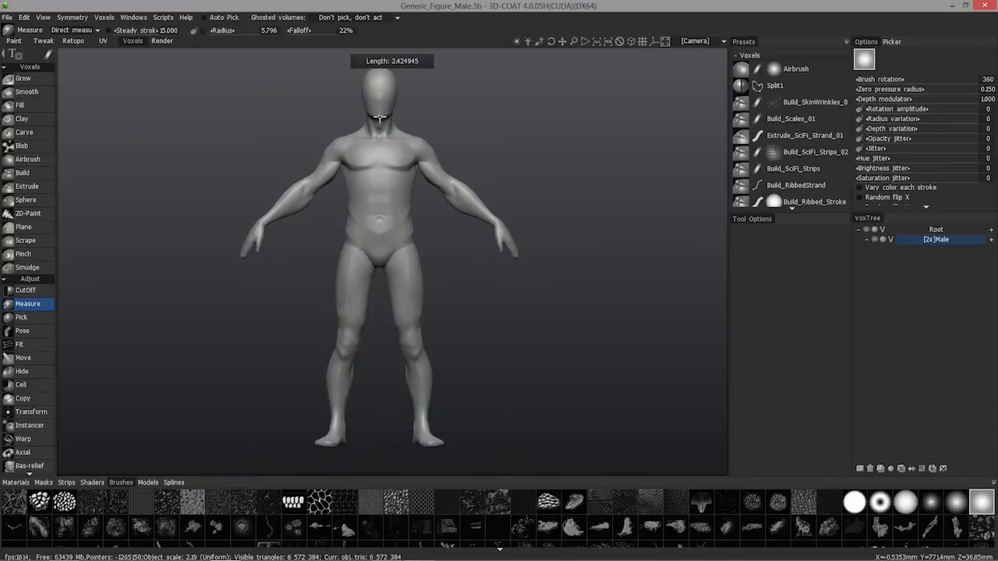
drag(379, 118, 378, 163)
drag(378, 167, 376, 179)
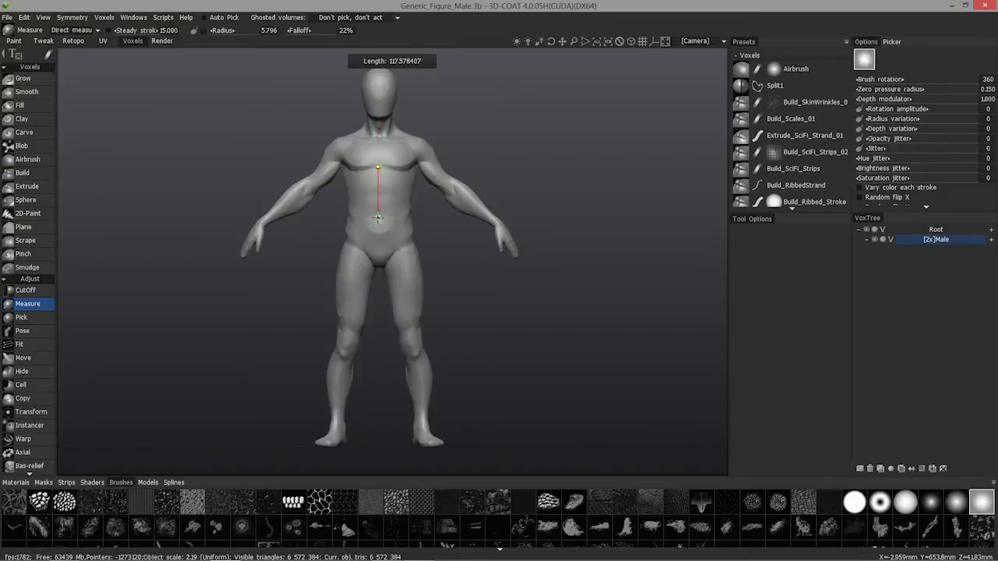
- Measure head-length segments from the navel to the crotch and down one leg past the knee and shin to the foot
drag(378, 217, 360, 298)
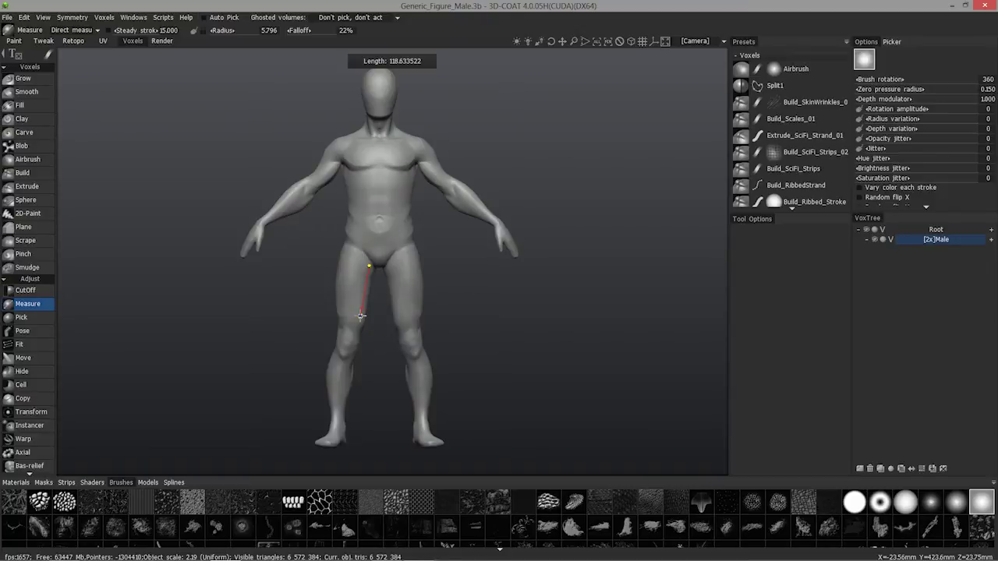
drag(361, 314, 358, 317)
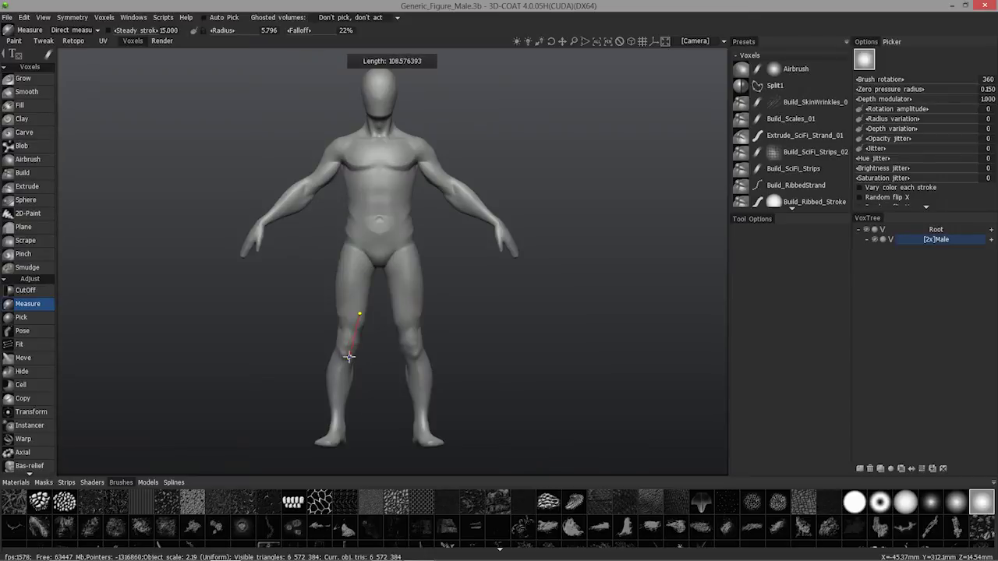
drag(349, 357, 339, 403)
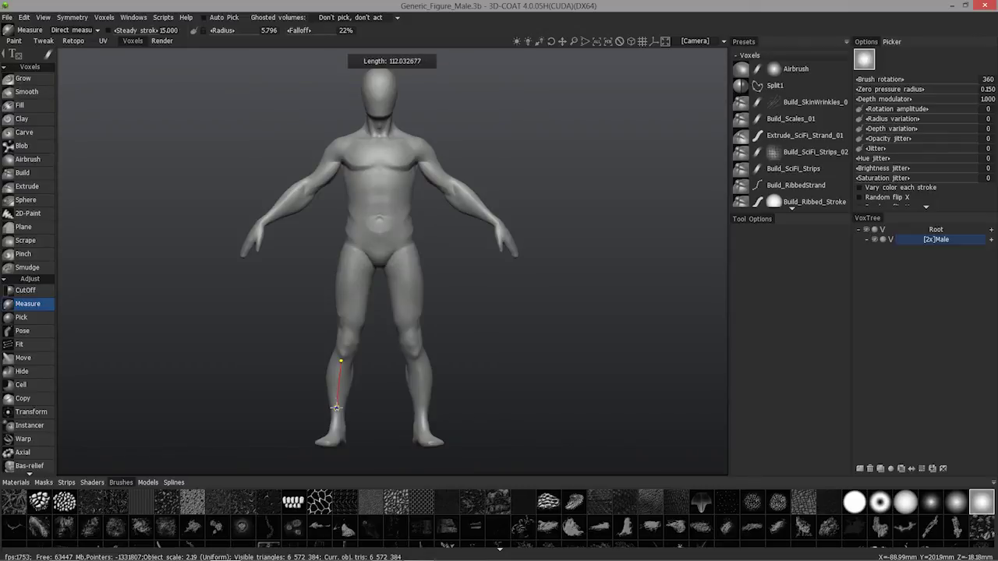
drag(337, 409, 341, 449)
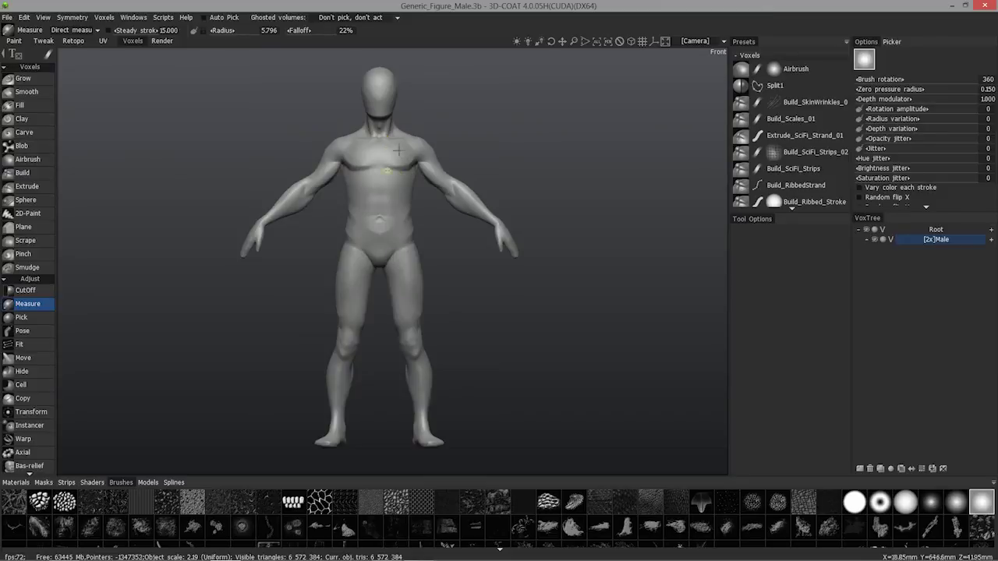
scroll(411, 192, up, 2)
middle_drag(411, 191, 98, 261)
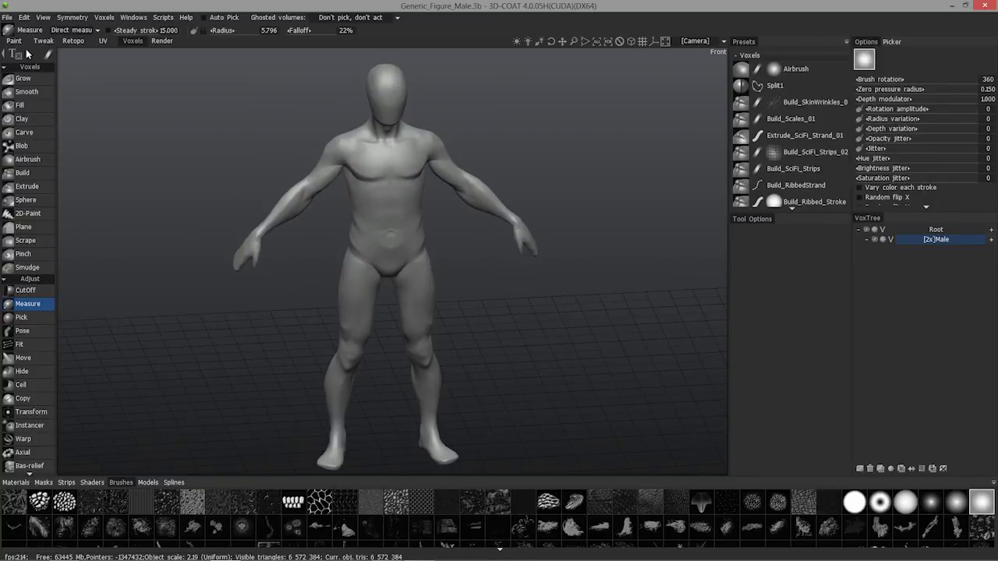